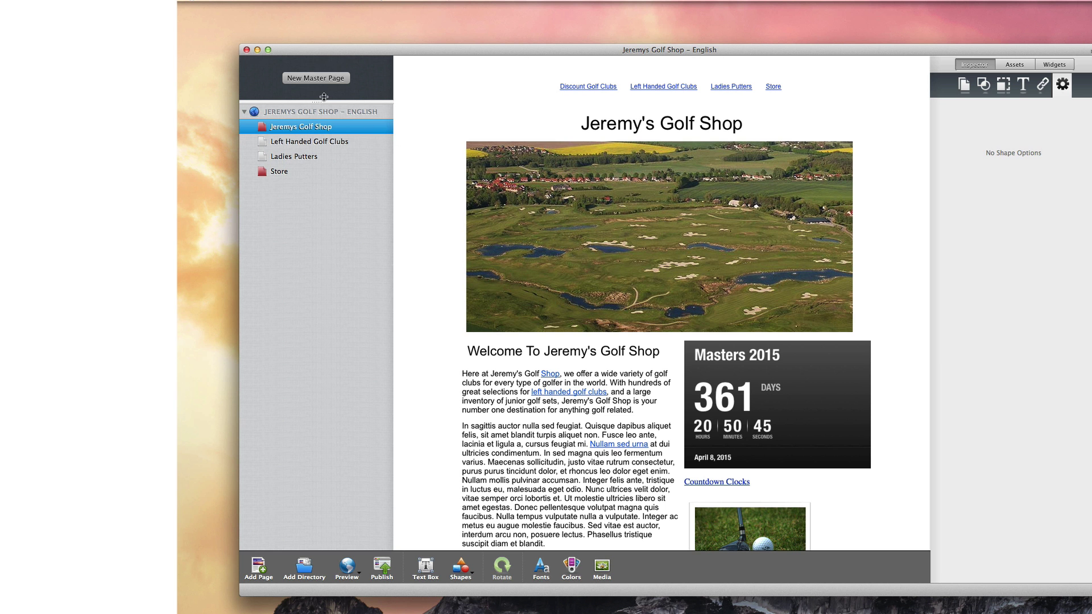
Close the project and show the Jeremys Golf Shop – English project file on disk.
left_click(246, 50)
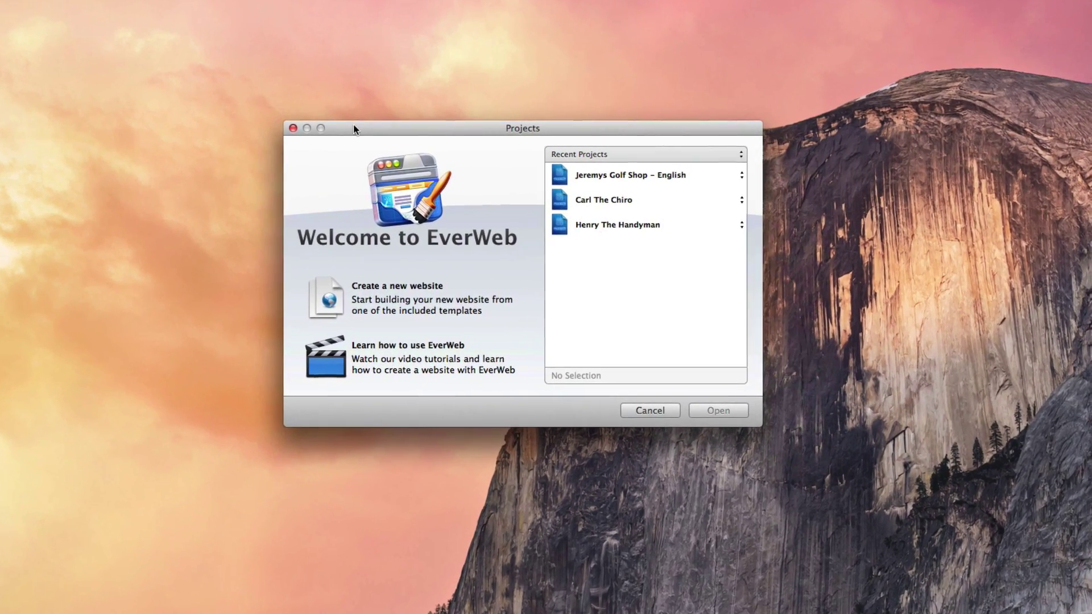
left_click(741, 175)
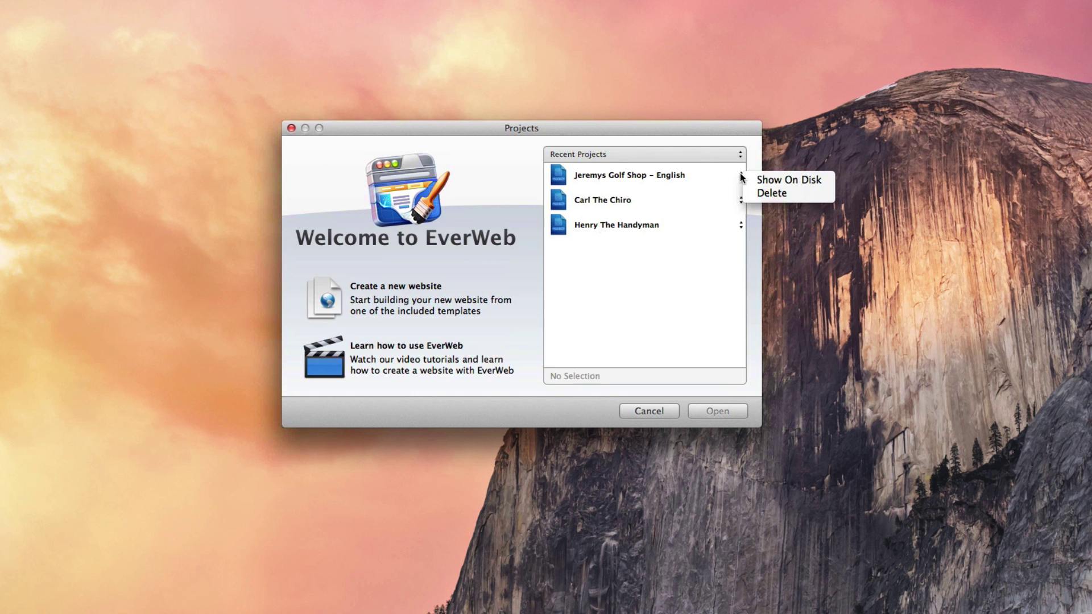
left_click(800, 182)
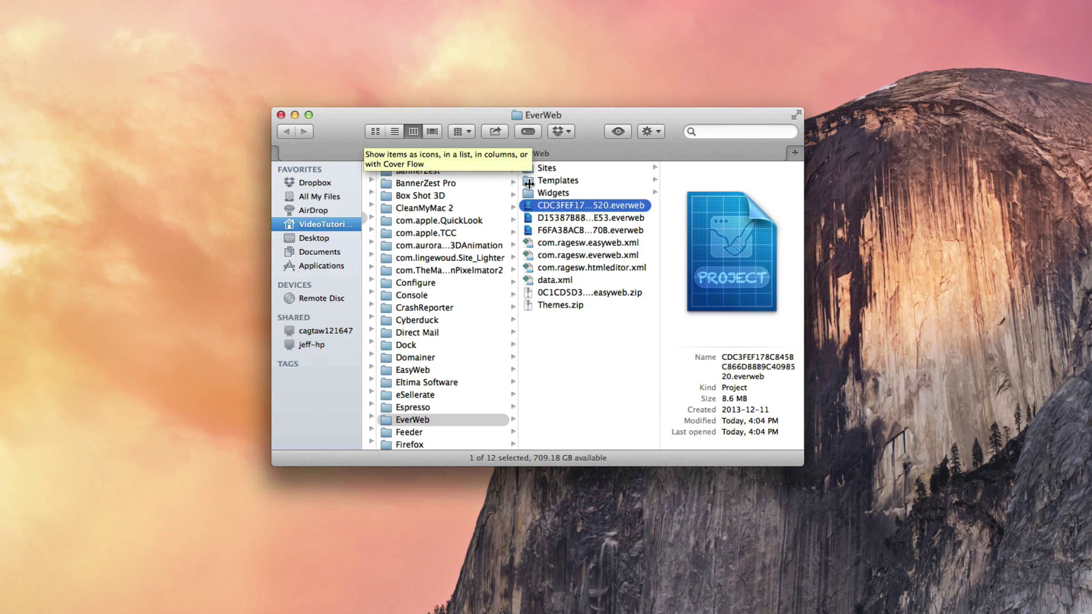
Copy the golf shop .everweb project file into the Templates folder and close Finder.
right_click(634, 208)
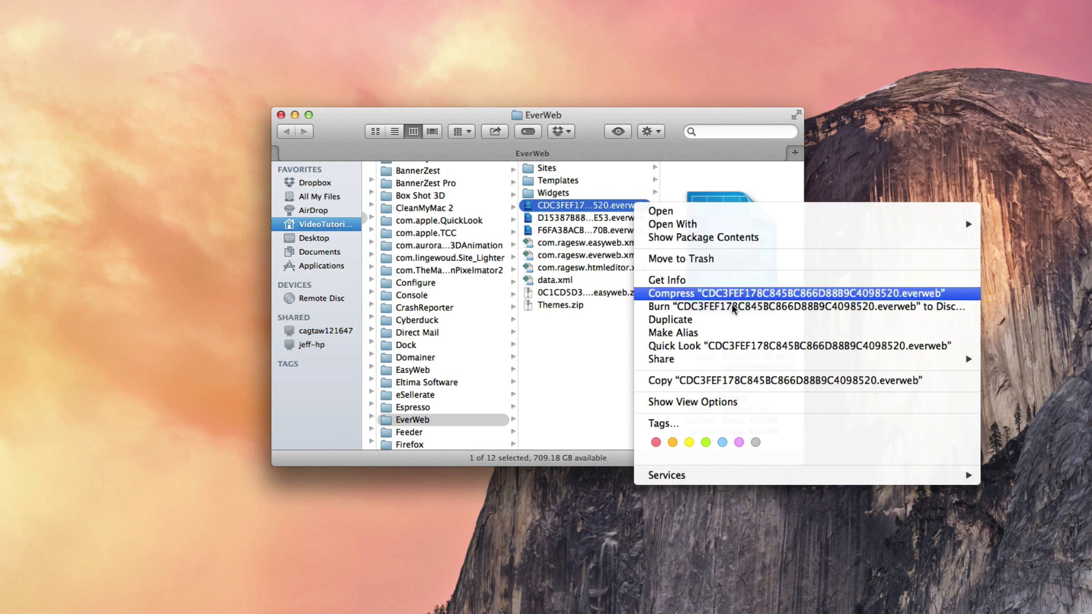
left_click(934, 381)
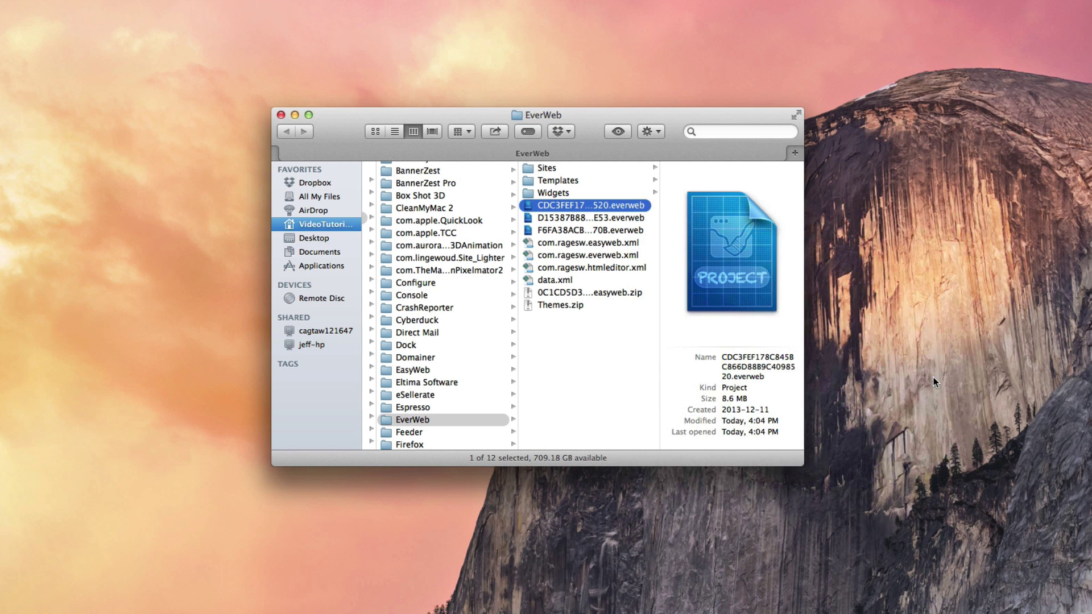
left_click(551, 181)
right_click(550, 180)
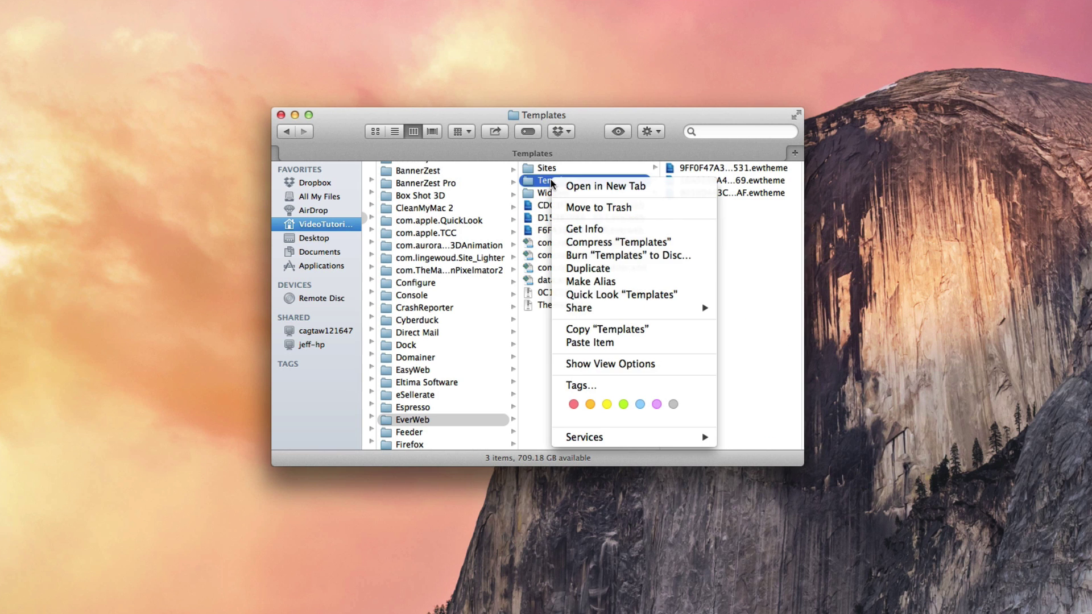
left_click(636, 344)
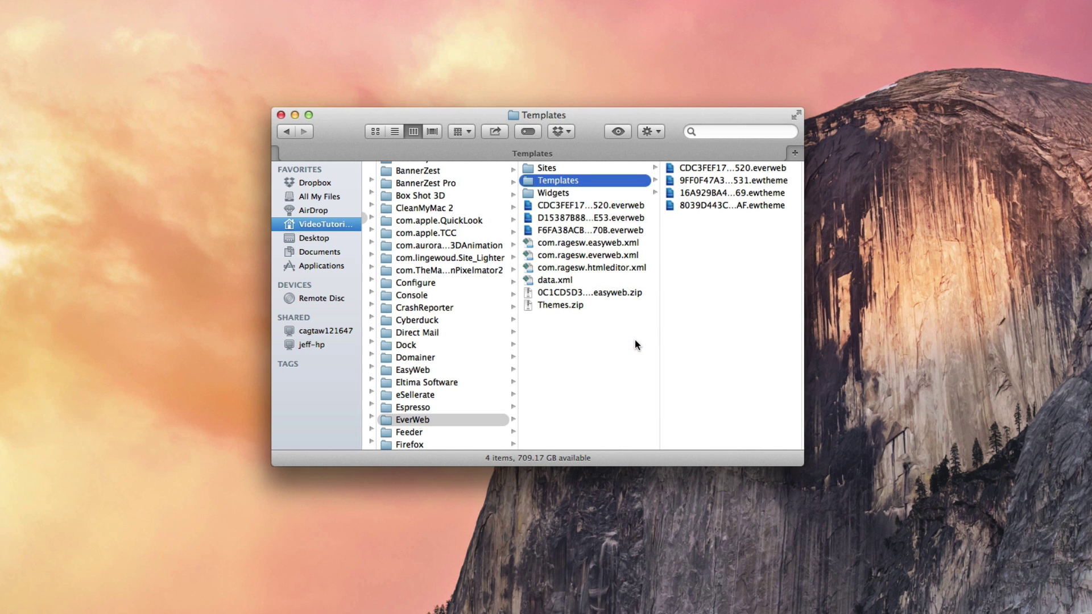
left_click(280, 115)
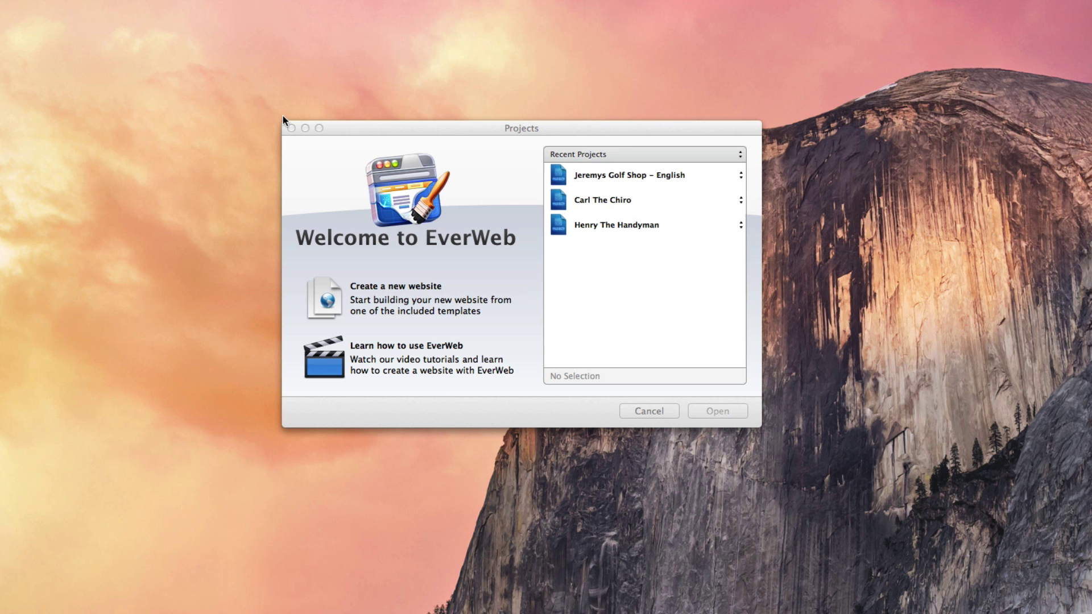
Create a new website from the Jeremys Golf Shop template, producing the French copy.
left_click(478, 300)
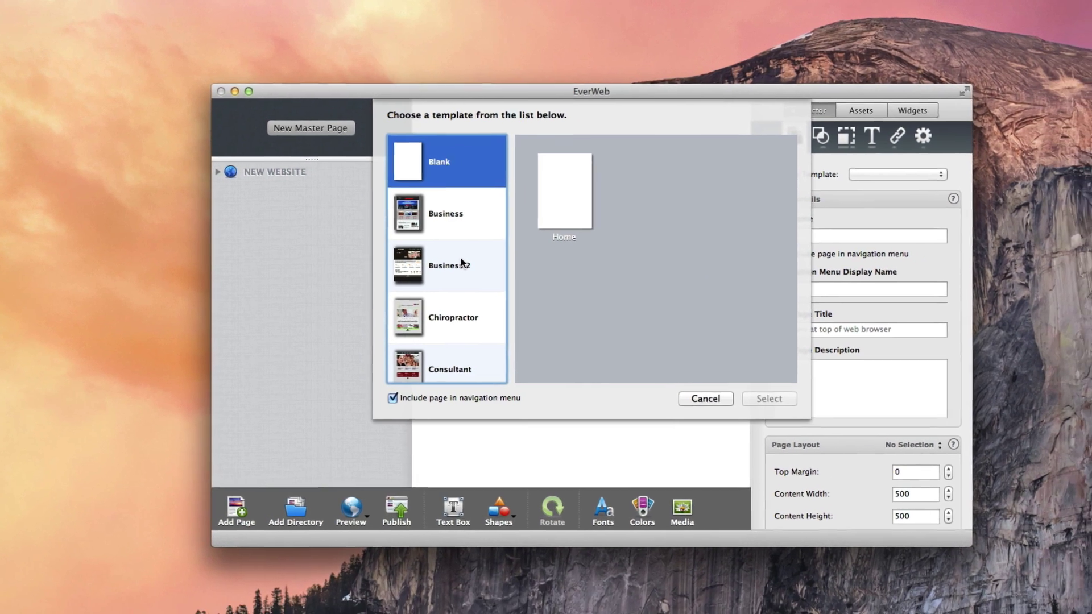
scroll(492, 280, "down", 3)
scroll(424, 239, "down", 1)
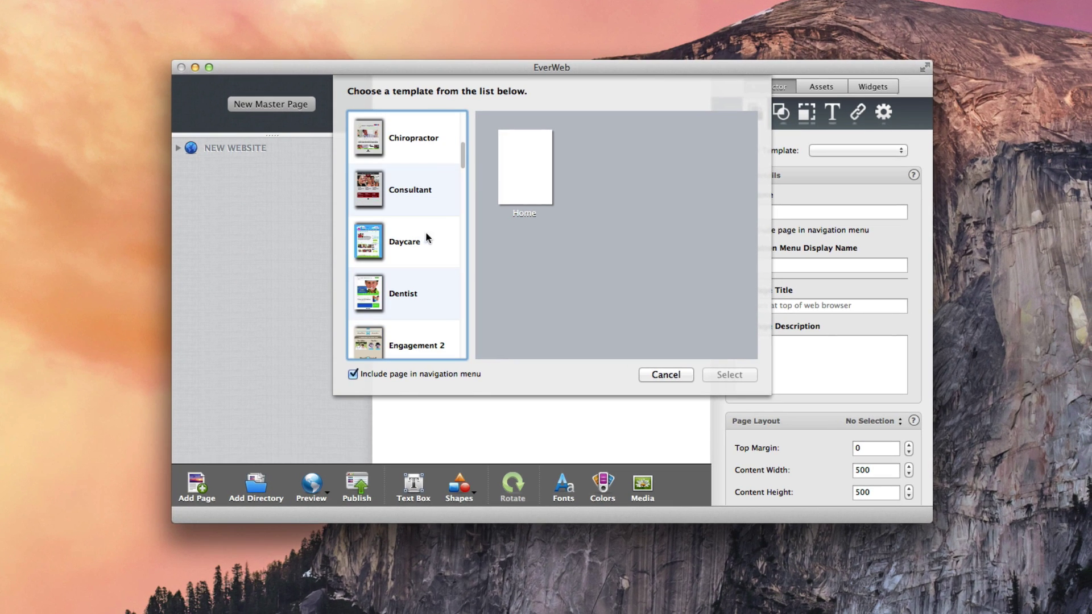
scroll(462, 169, "down", 6)
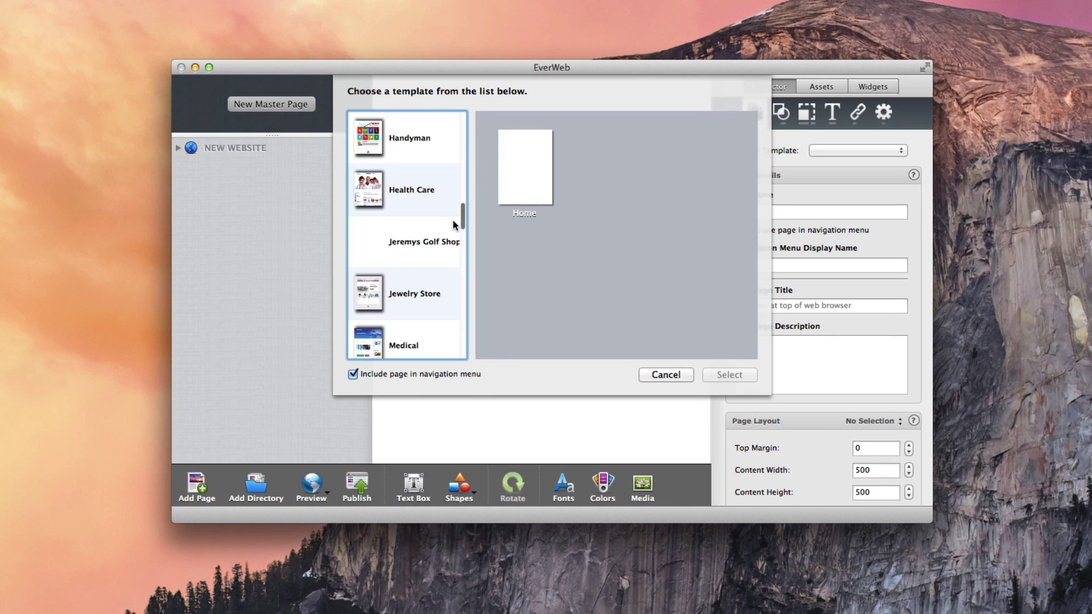
left_click(438, 243)
left_click(525, 192)
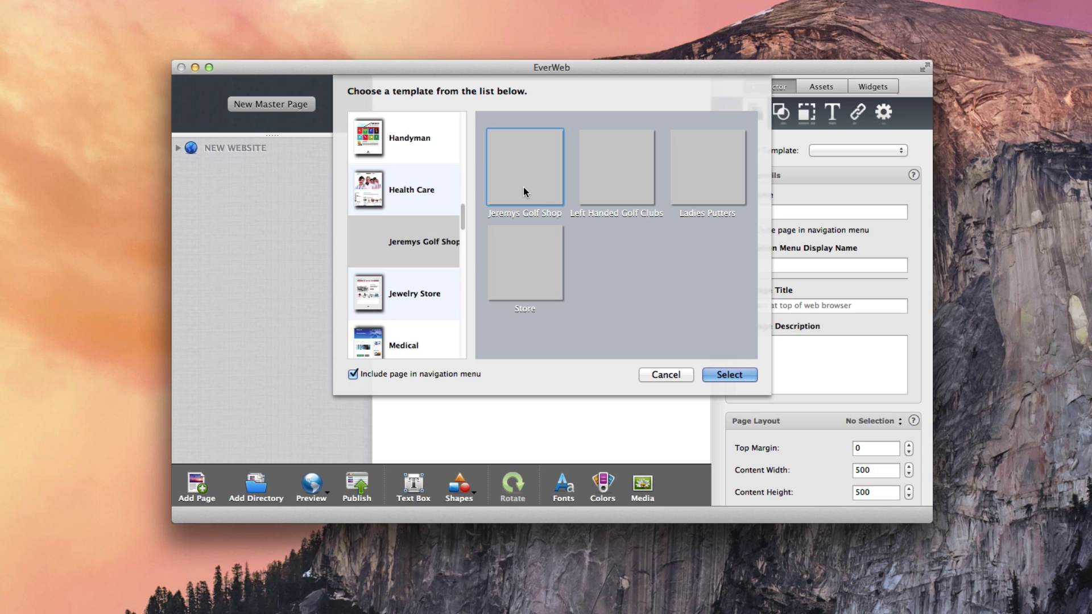
left_click(752, 377)
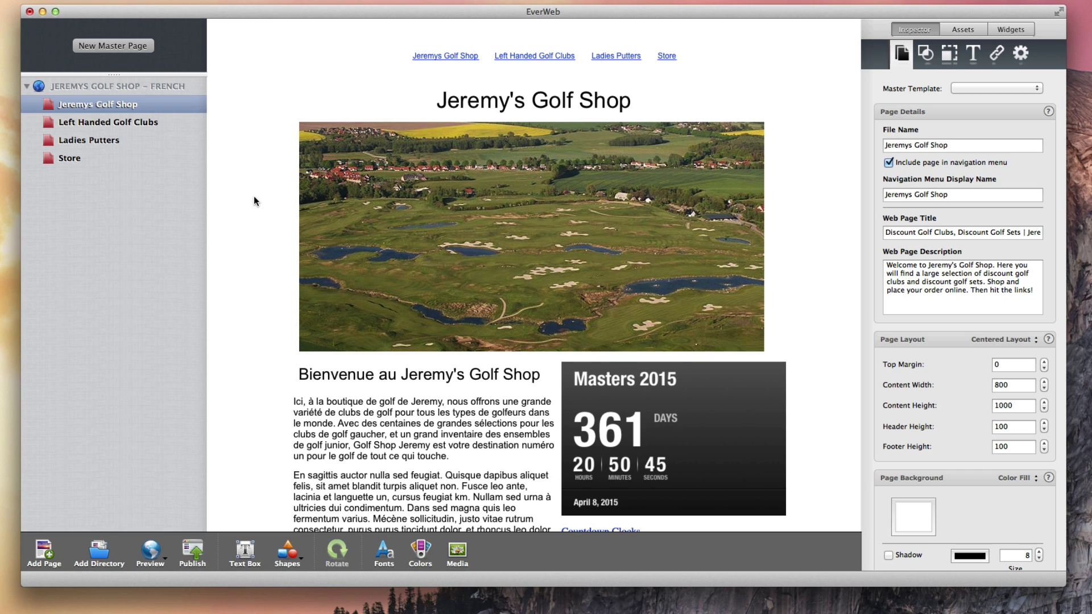
Add a text box reading 'English' at the top of the French home page header.
left_click(245, 555)
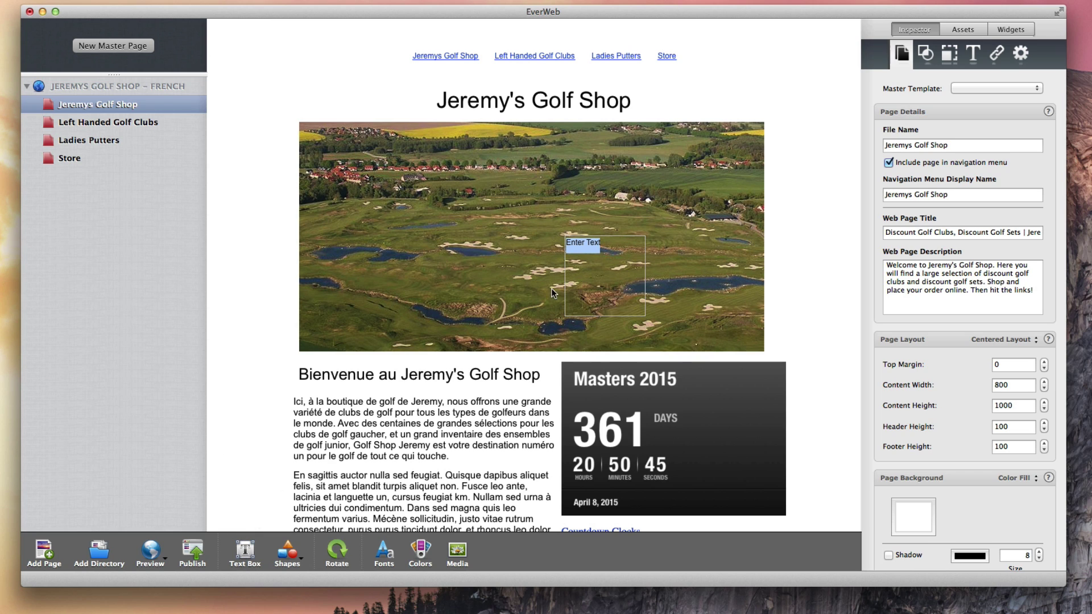
left_click_drag(595, 270, 718, 59)
left_click_drag(770, 106, 757, 49)
double_click(739, 39)
type("English")
double_click(703, 34)
left_click(996, 53)
left_click(960, 117)
left_click(971, 129)
type("http://www.everweb.com")
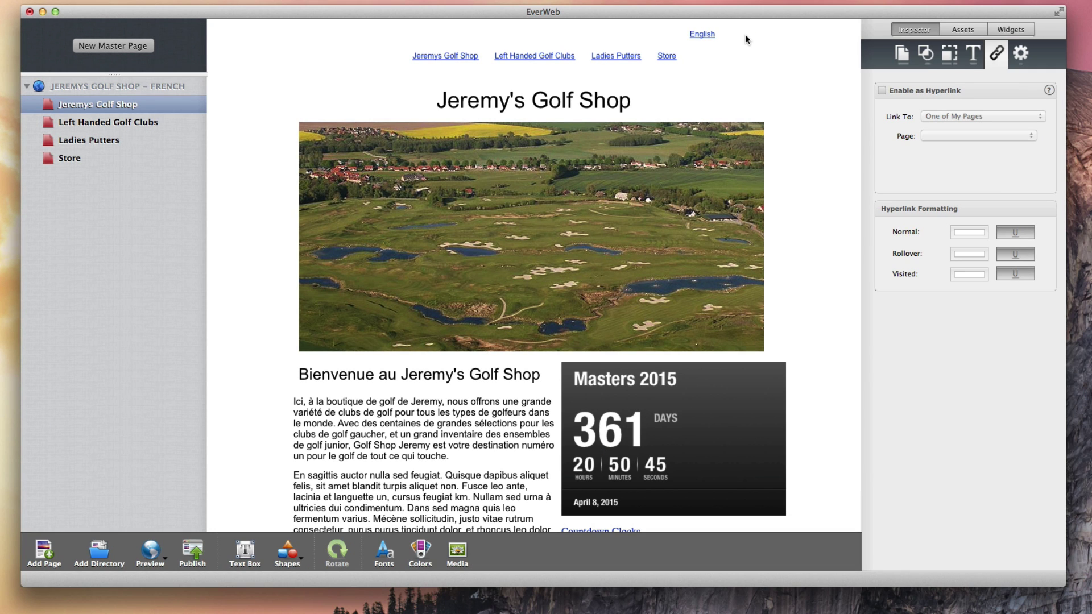
left_click(158, 86)
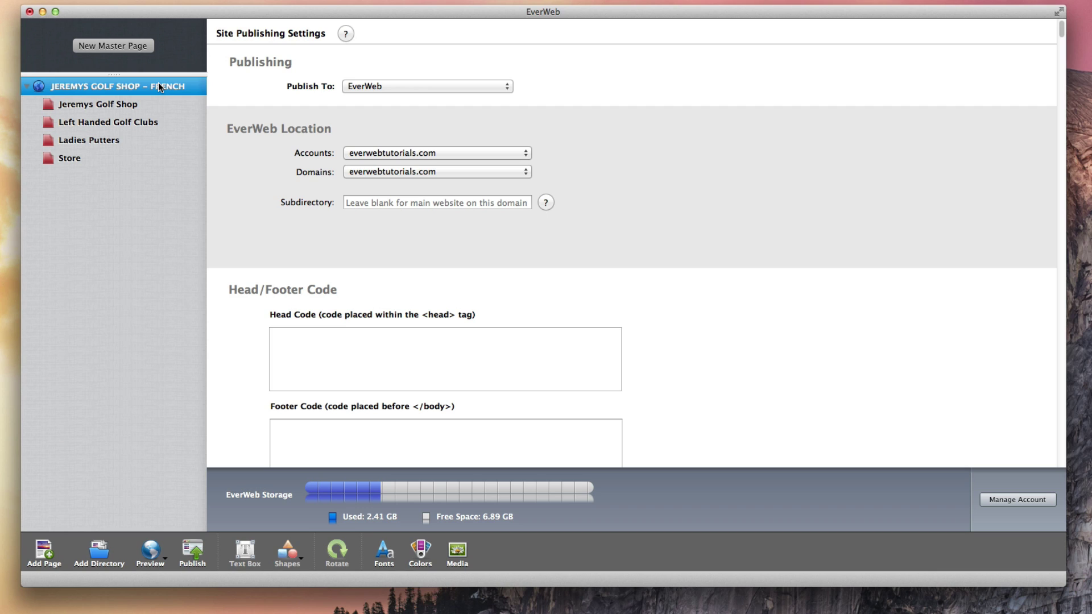
Set the publishing subdirectory to 'fr' and publish the French site.
left_click(392, 203)
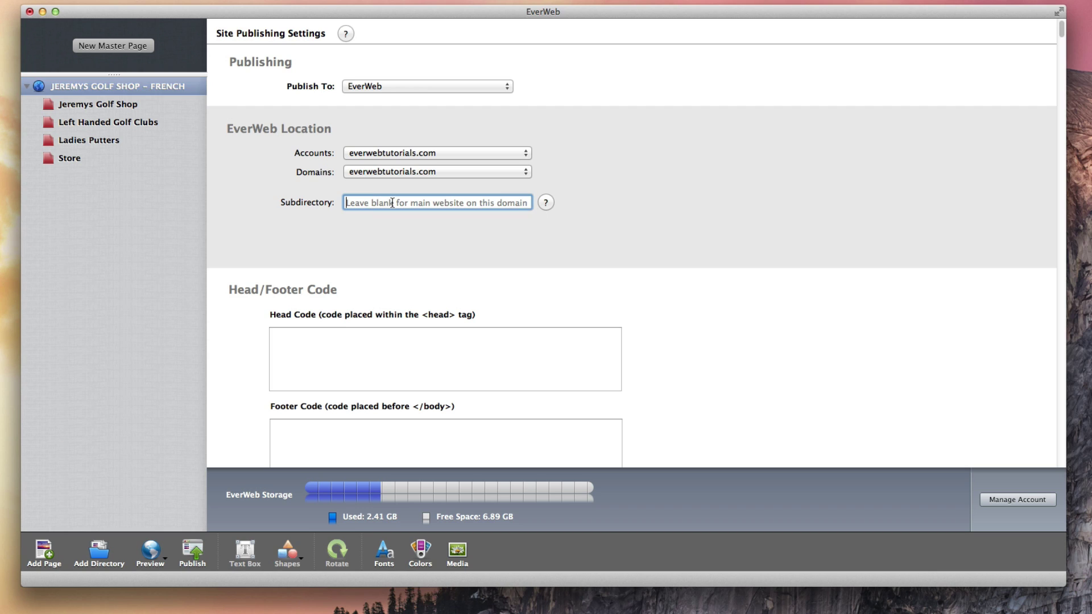
type("fr")
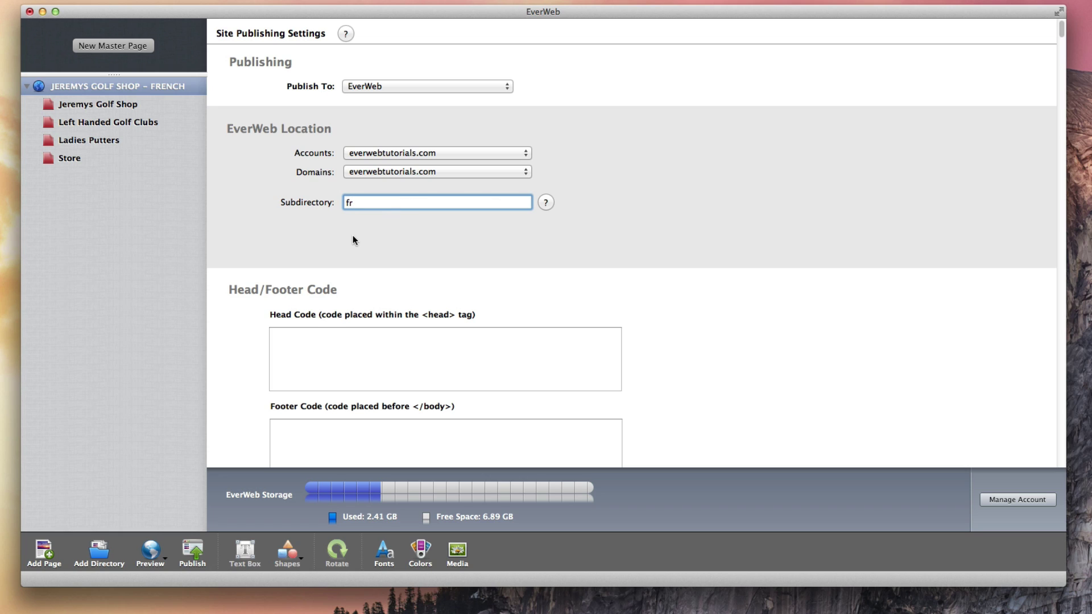
left_click(191, 549)
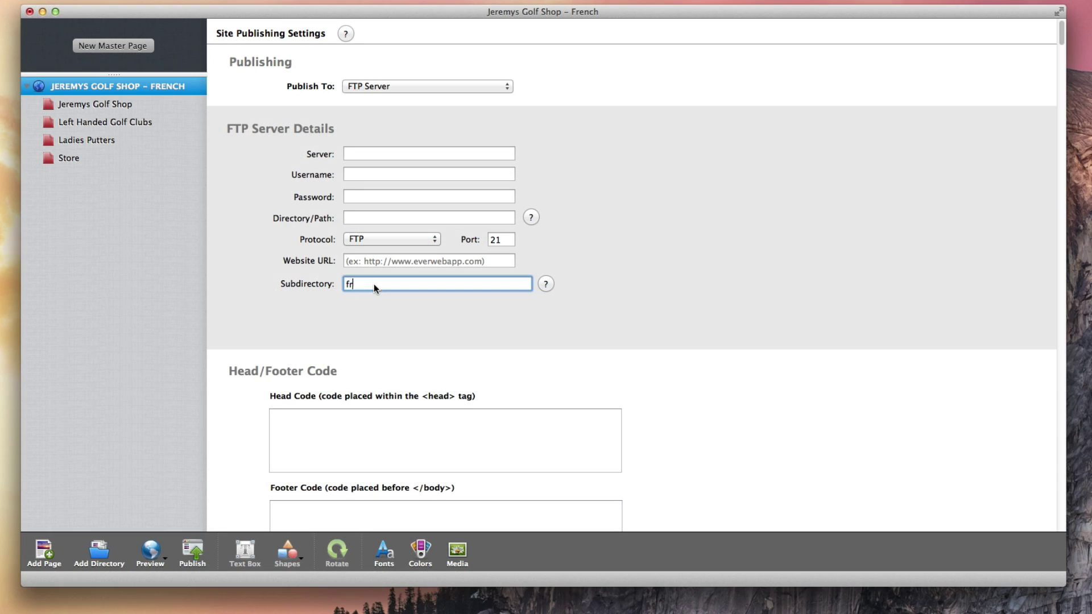
Select the 'fr' subdirectory value in the publishing settings.
double_click(373, 285)
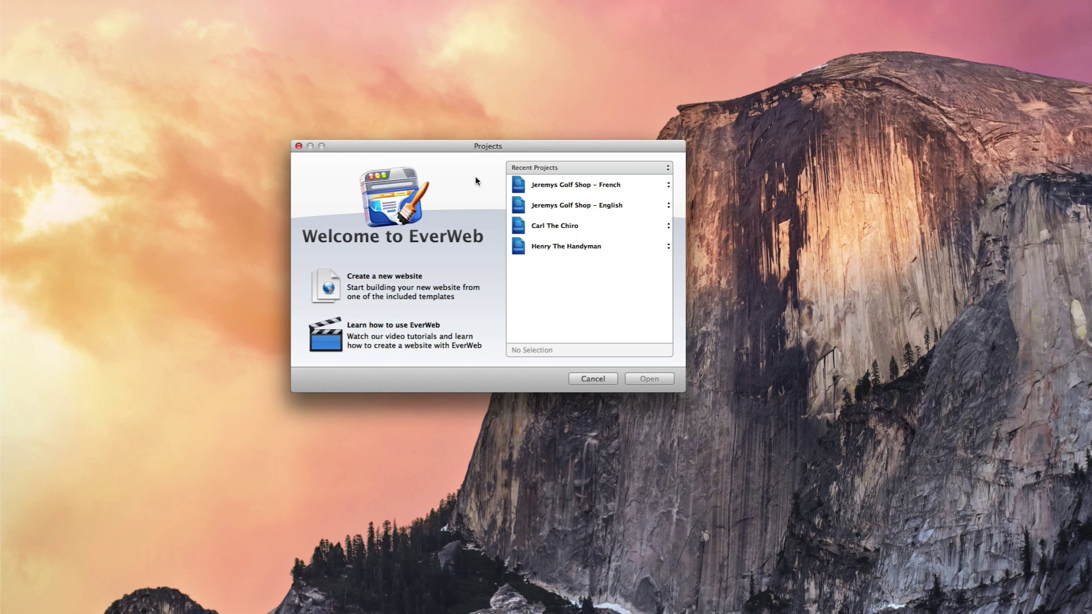
Open the English golf shop project and add a 'French' text box at the header's top right.
left_click(639, 206)
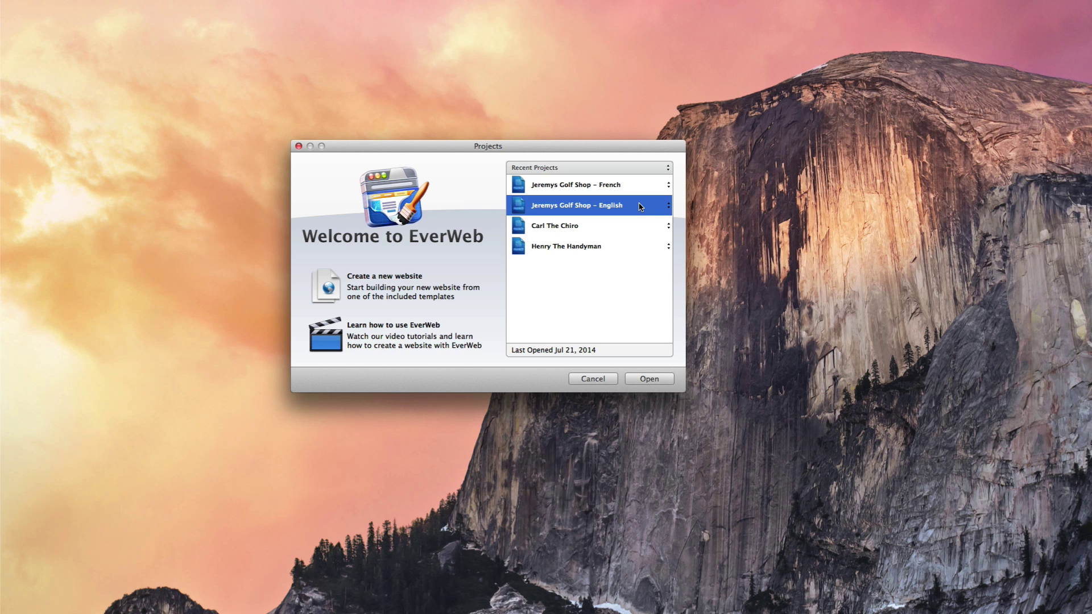
double_click(640, 206)
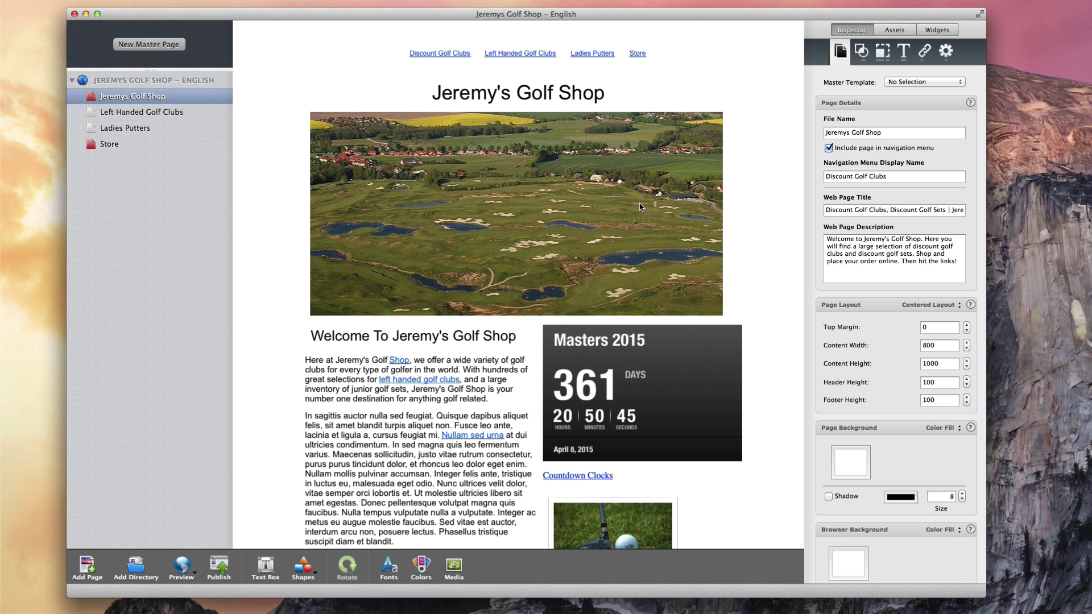
left_click(265, 566)
left_click_drag(568, 285, 685, 57)
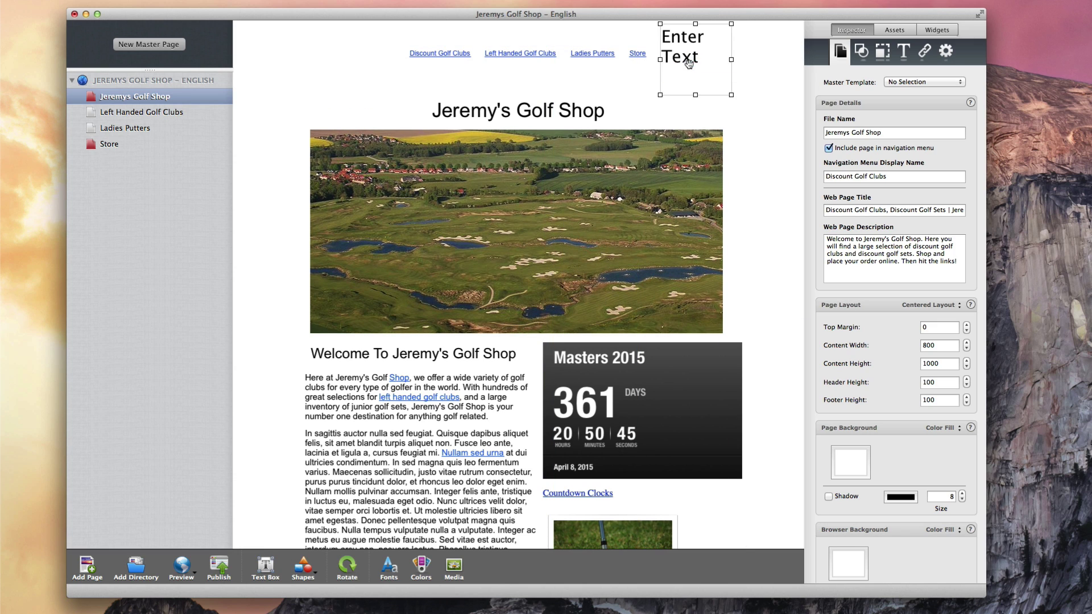
type("French")
left_click_drag(732, 95, 725, 54)
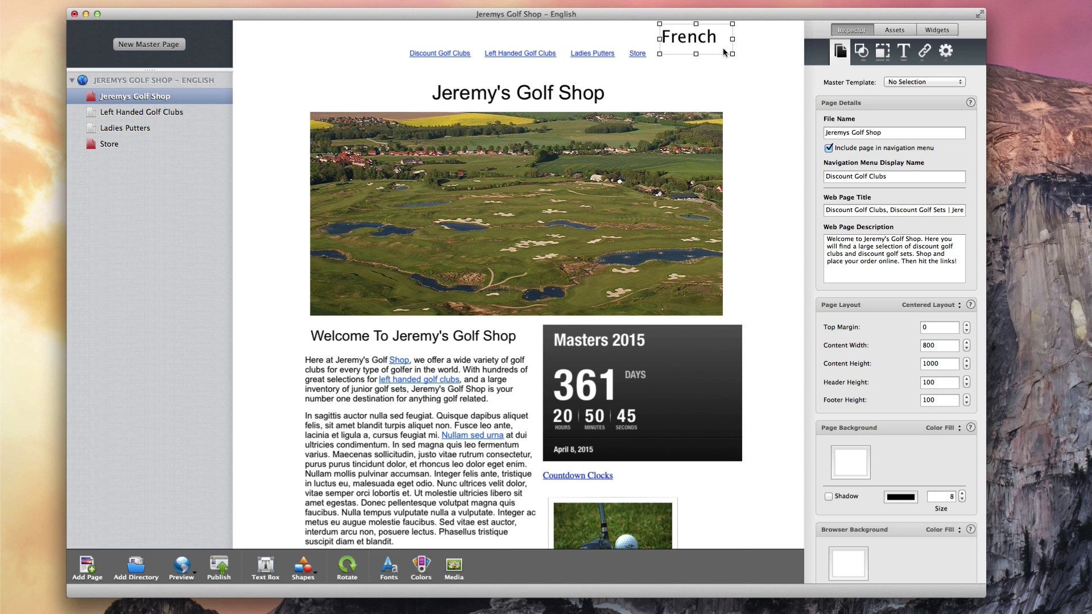
left_click(925, 51)
double_click(703, 40)
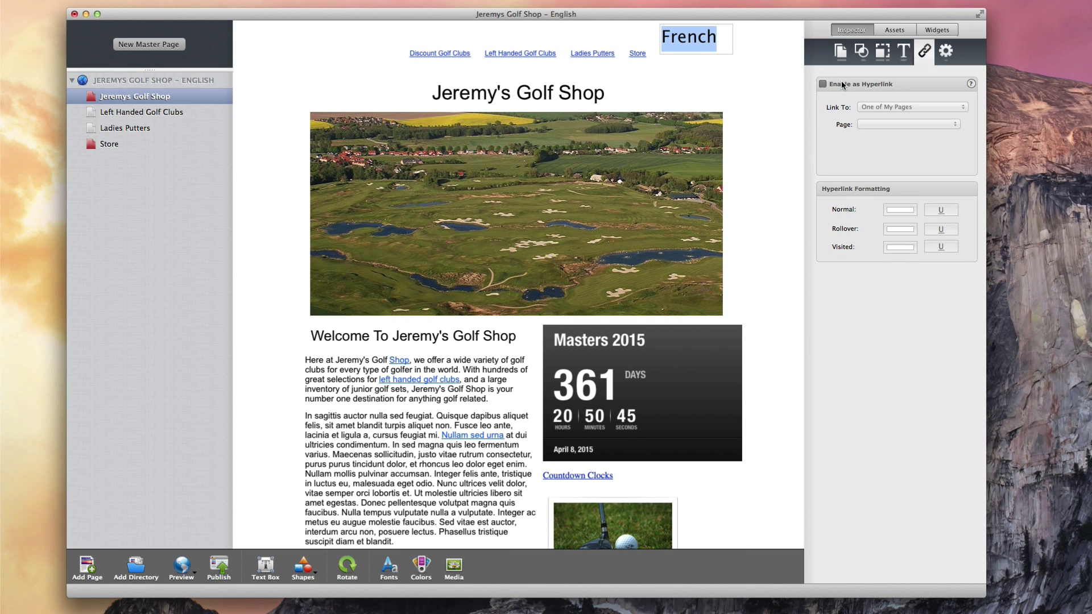
left_click(842, 84)
left_click(896, 108)
left_click(894, 117)
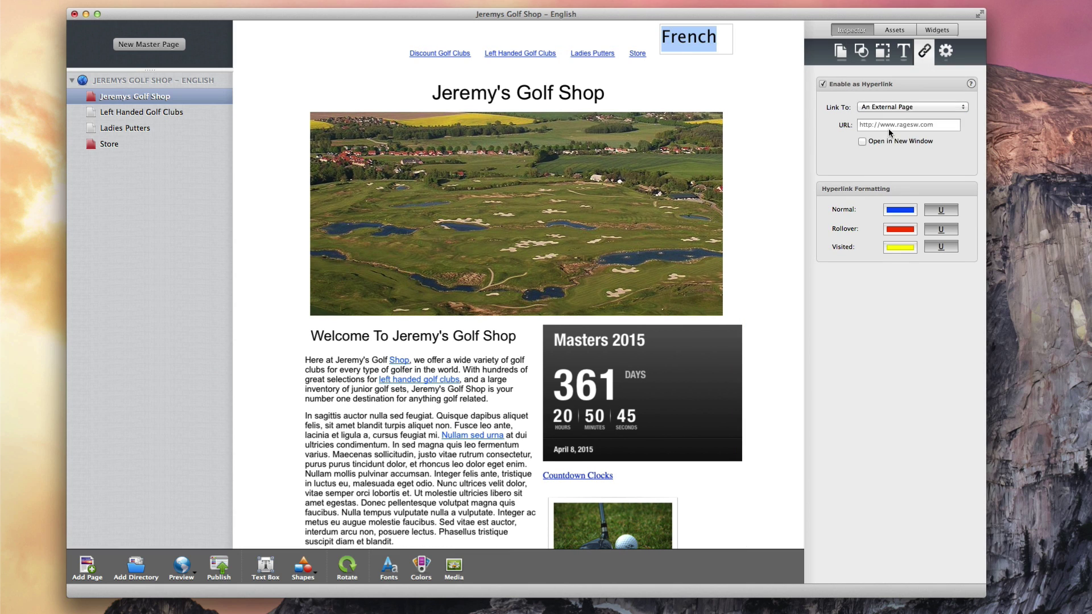
type("http://www.everwebt")
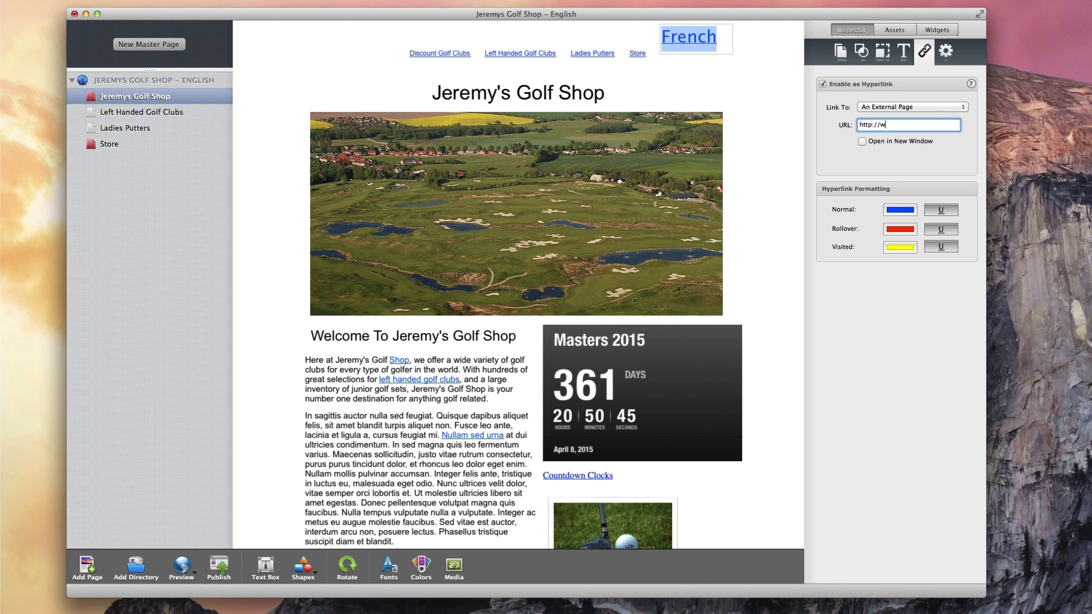
type("utorials.com/fr")
key("Return")
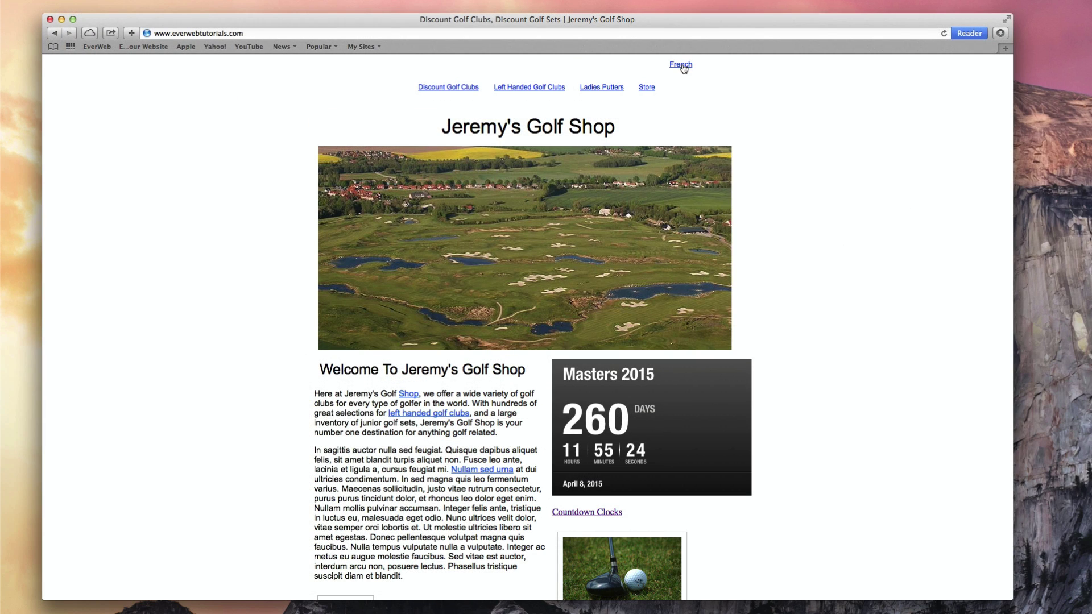
left_click(682, 65)
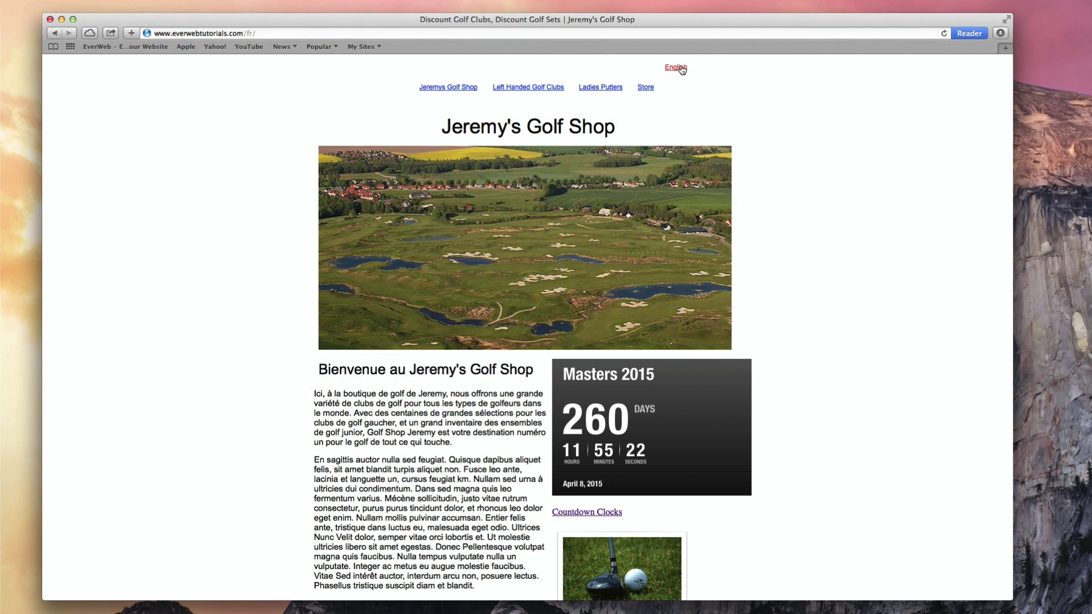
left_click(682, 67)
left_click(682, 67)
left_click(681, 66)
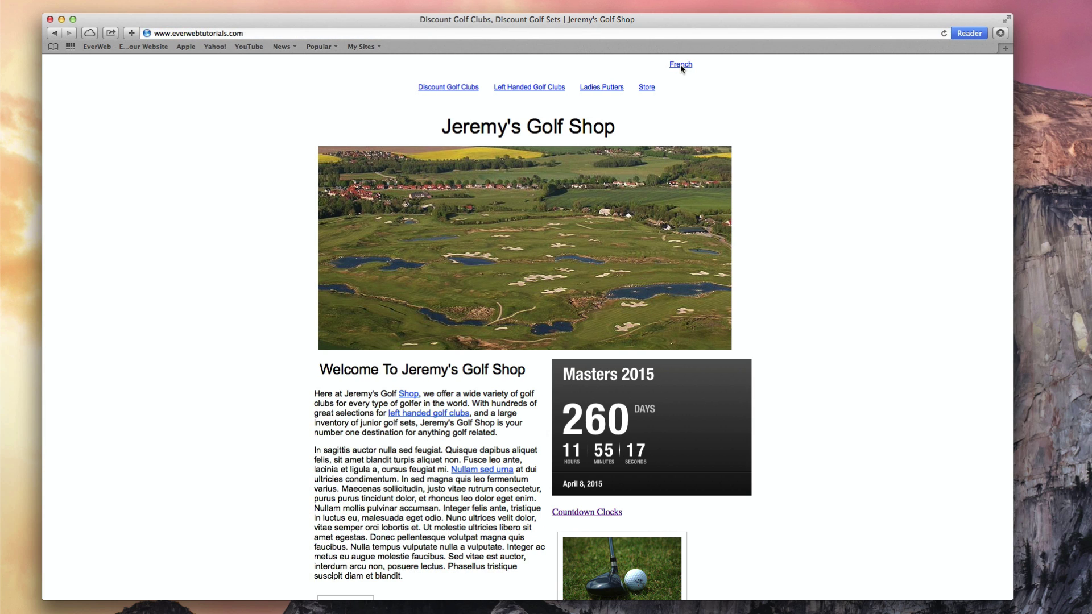